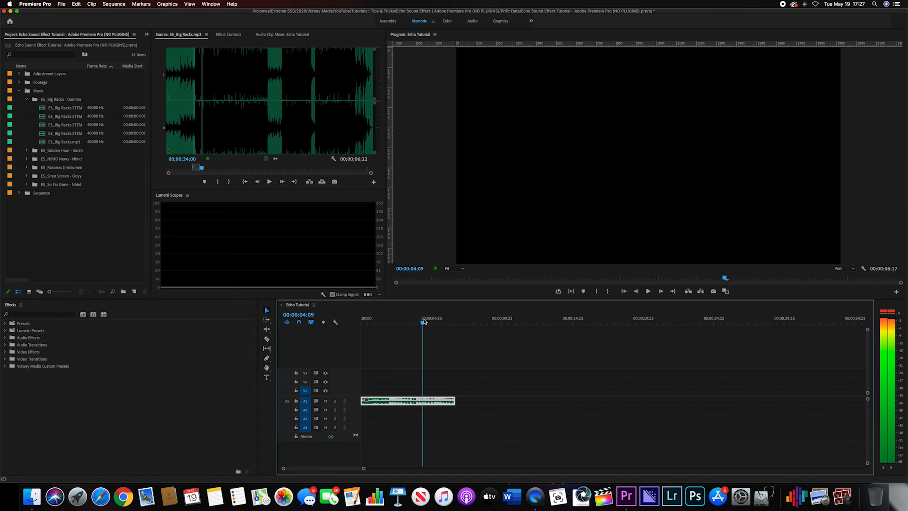
# Play through the music clip on A1 to locate the beat for the echo near its end.
pyautogui.press('space')
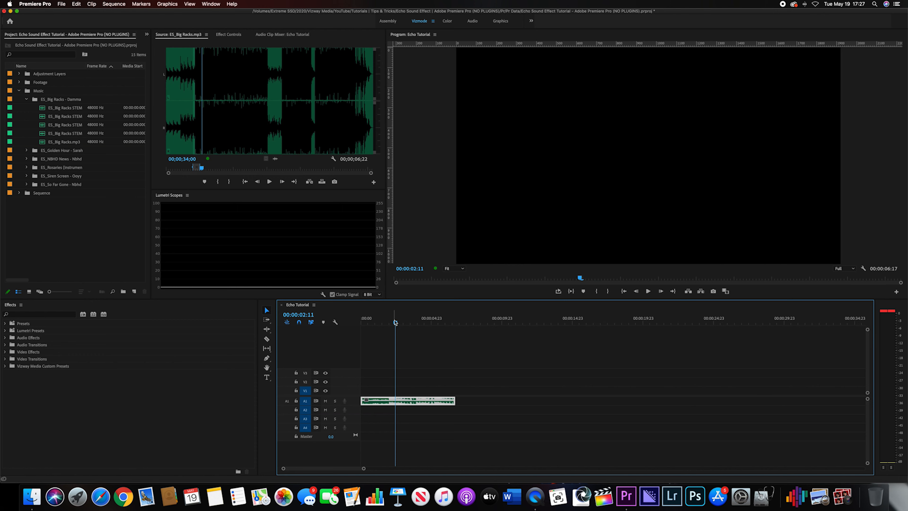
pyautogui.moveTo(395, 322)
pyautogui.mouseDown()
pyautogui.moveTo(529, 331)
pyautogui.moveTo(406, 333)
pyautogui.mouseUp()
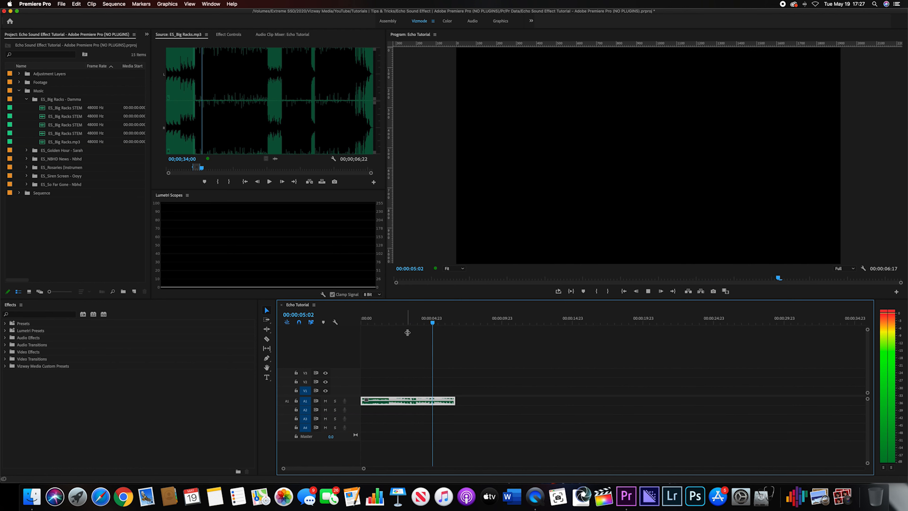
pyautogui.press('space')
pyautogui.moveTo(446, 320); pyautogui.dragTo(418, 321)
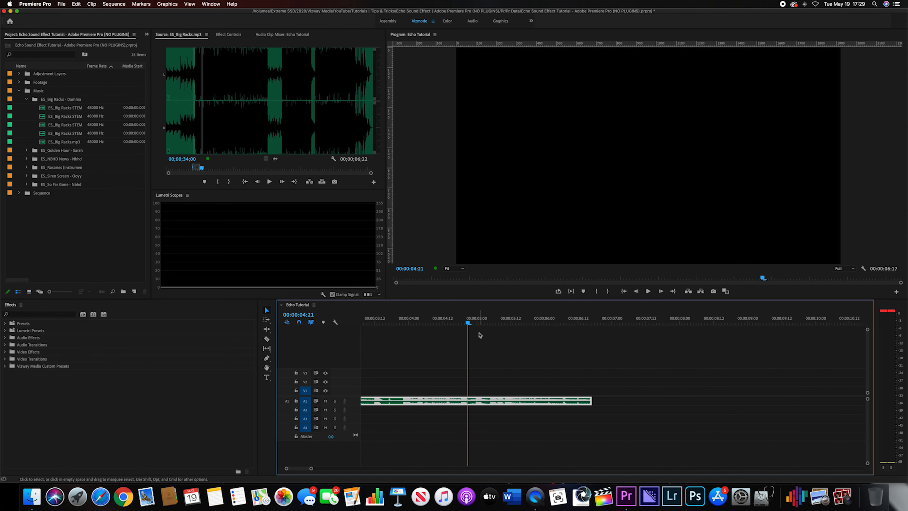
pyautogui.press('=')
pyautogui.press('=')
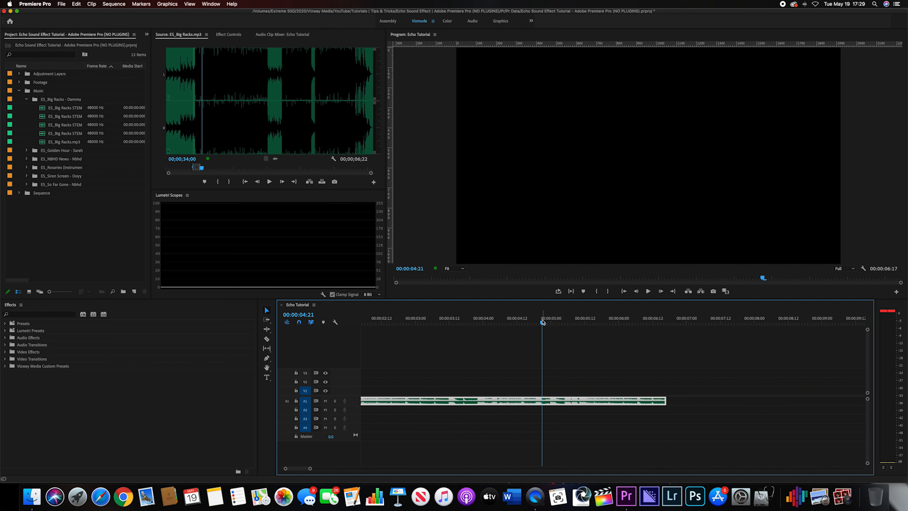
pyautogui.moveTo(531, 320)
pyautogui.mouseDown()
pyautogui.moveTo(582, 320)
pyautogui.moveTo(536, 325)
pyautogui.mouseUp()
pyautogui.press('space')
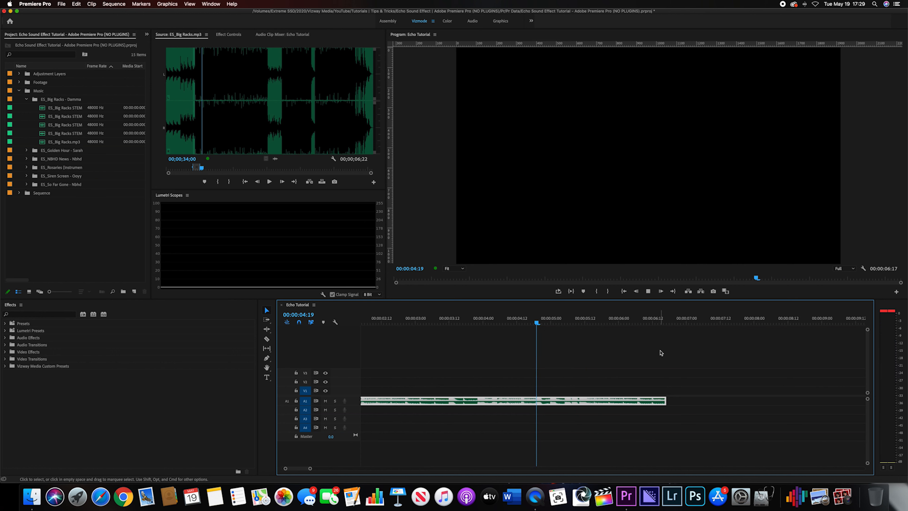
pyautogui.press('space')
# Split the music clip on A1 at 00:00:06:06, just before its final beat.
pyautogui.click(617, 321)
pyautogui.press('space')
pyautogui.press('space')
pyautogui.press('Left')
pyautogui.press('Left')
pyautogui.press('Left')
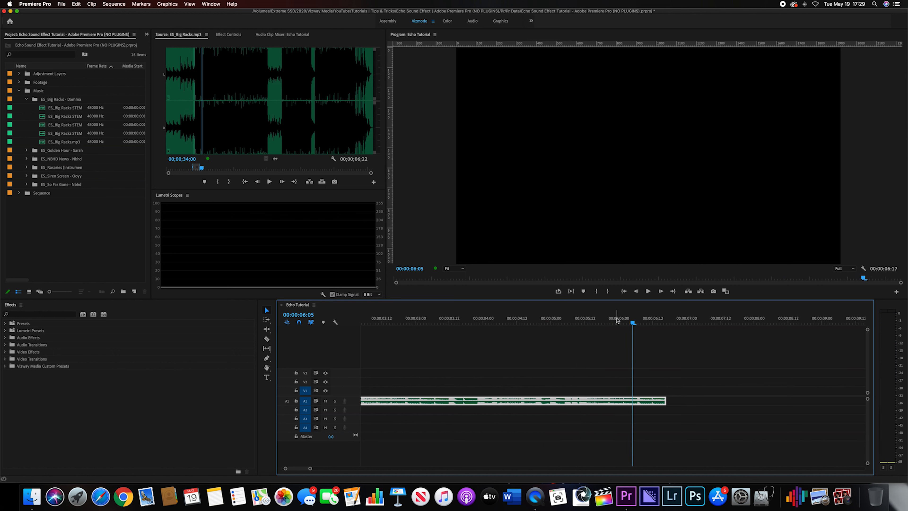
pyautogui.press('Right')
pyautogui.press('Right')
pyautogui.press('Right')
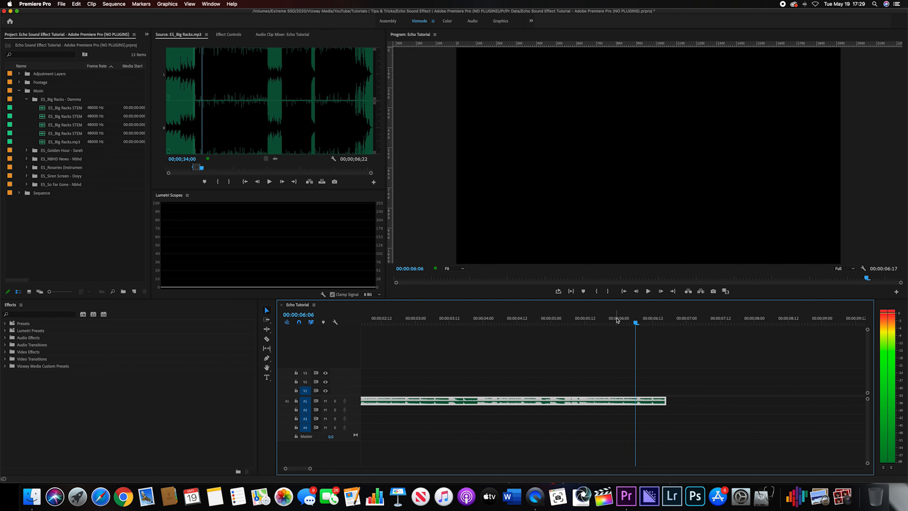
pyautogui.press('c')
pyautogui.click(635, 401)
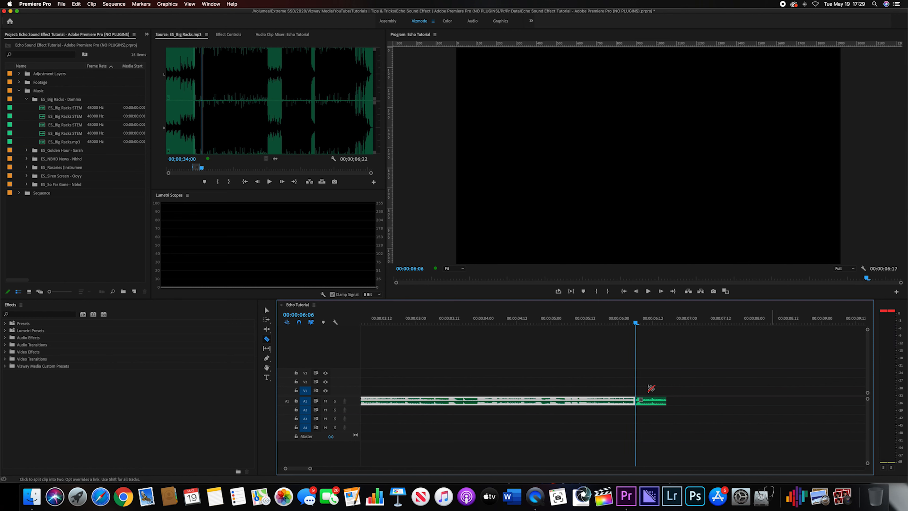
# Split the end piece of the music clip again at 00:00:06:10 and delete everything after that cut.
pyautogui.scroll(3, 659, 403)
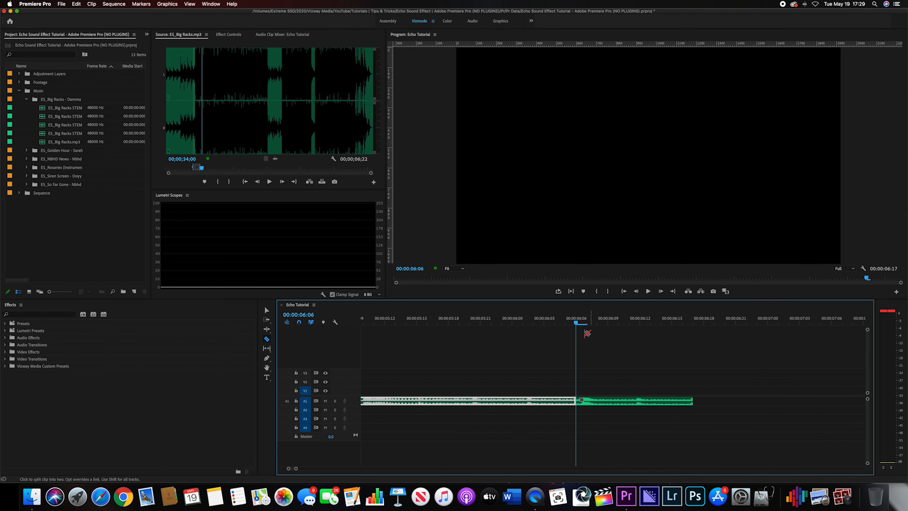
pyautogui.moveTo(576, 324); pyautogui.dragTo(612, 332)
pyautogui.press('Right')
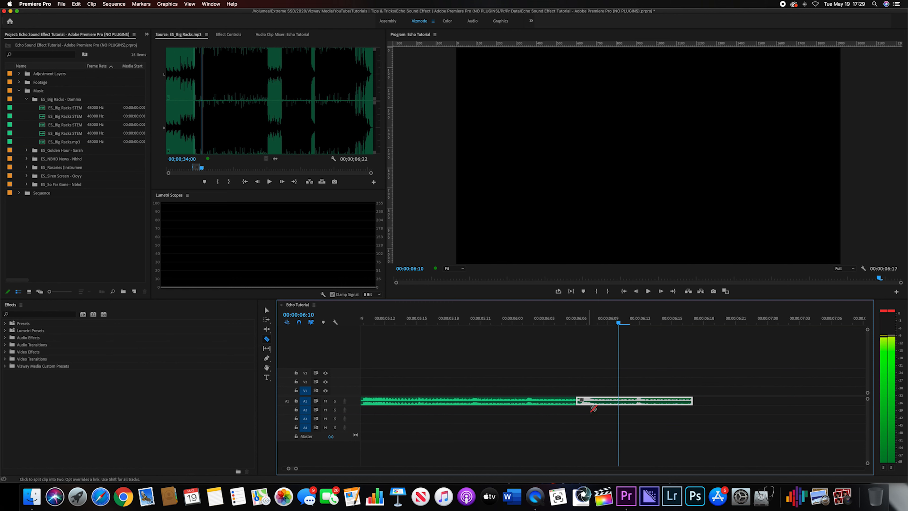
pyautogui.click(622, 401)
pyautogui.press('v')
pyautogui.click(637, 403)
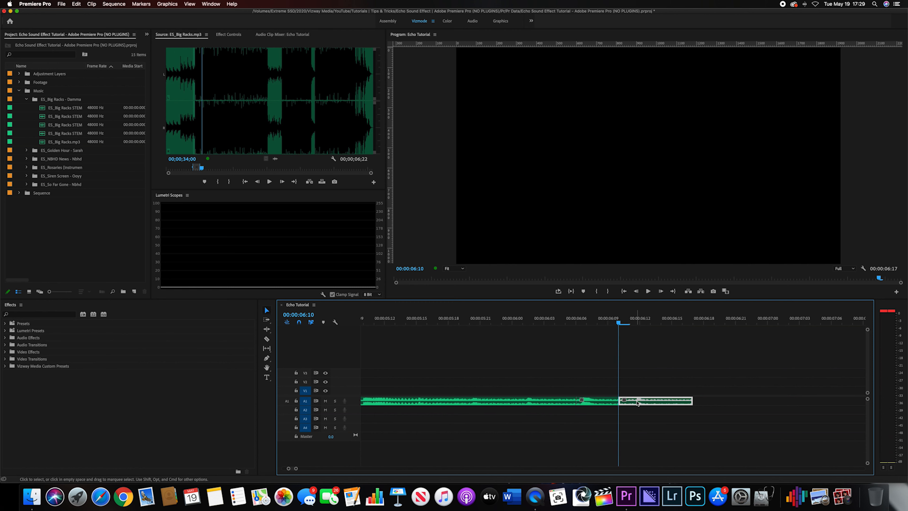
pyautogui.press('Delete')
# Play the end of the trimmed music to check the short final segment.
pyautogui.click(598, 405)
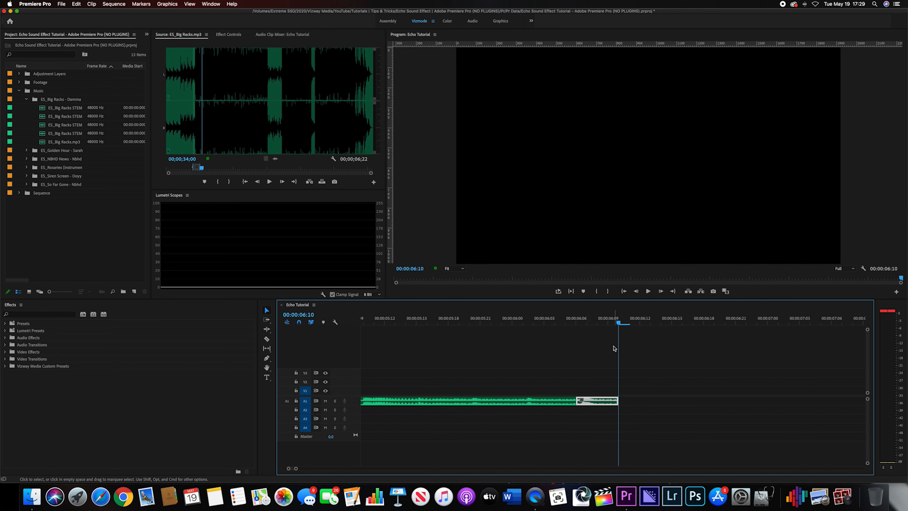
pyautogui.moveTo(591, 320); pyautogui.dragTo(522, 323)
pyautogui.scroll(-3, 585, 398)
pyautogui.press('space')
# Nest the short final audio segment as a sequence named echo.
pyautogui.click(590, 400)
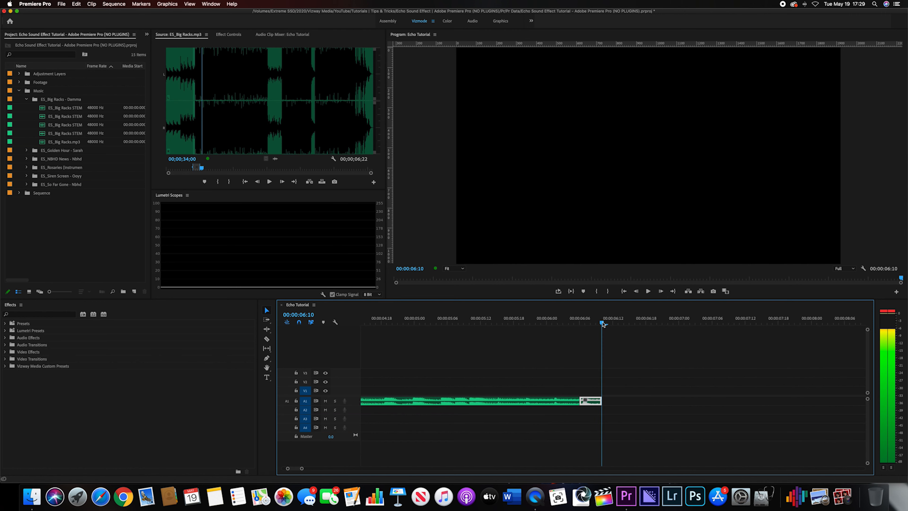
pyautogui.scroll(2, 592, 380)
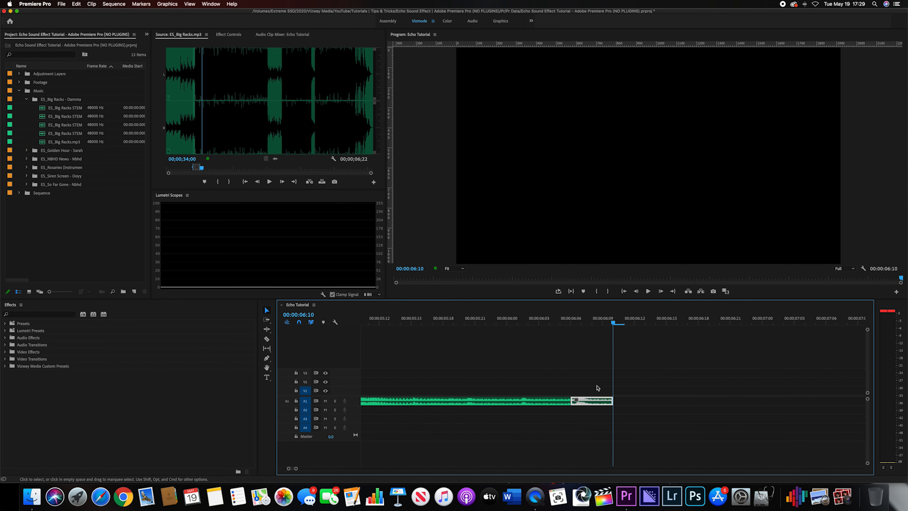
pyautogui.rightClick(595, 402)
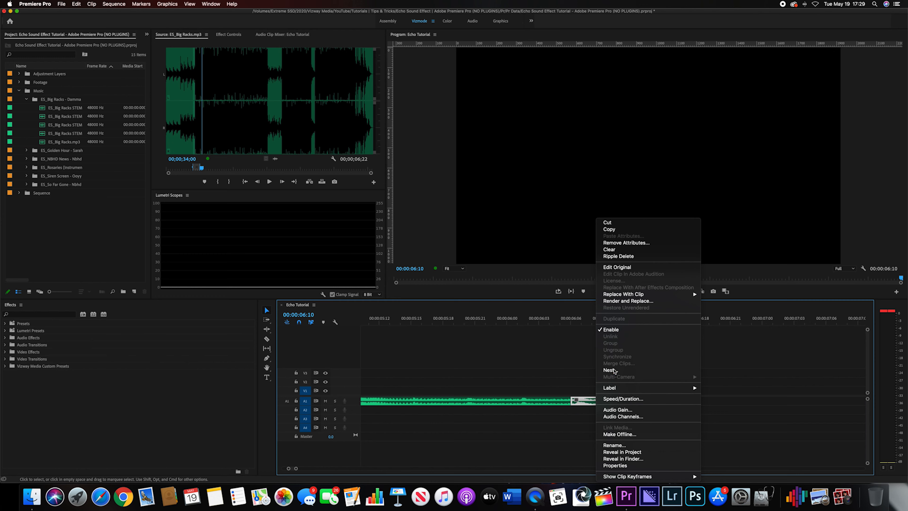
pyautogui.click(609, 369)
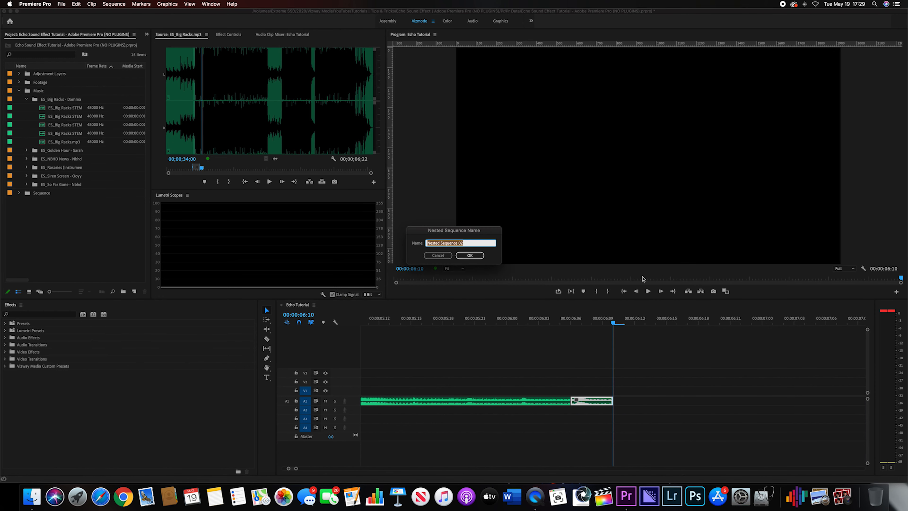
pyautogui.press('Return')
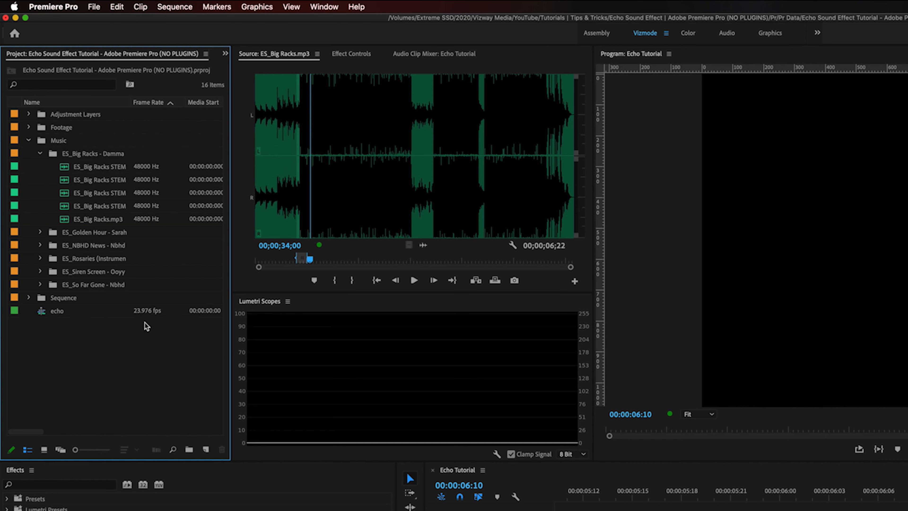
# Create a project bin named Nests and move the echo sequence into it.
pyautogui.click(37, 313)
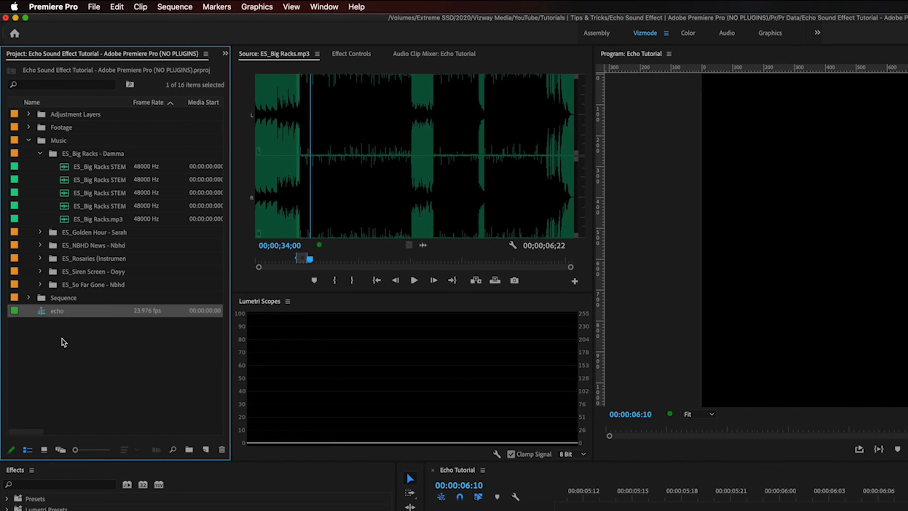
pyautogui.click(29, 141)
pyautogui.rightClick(52, 228)
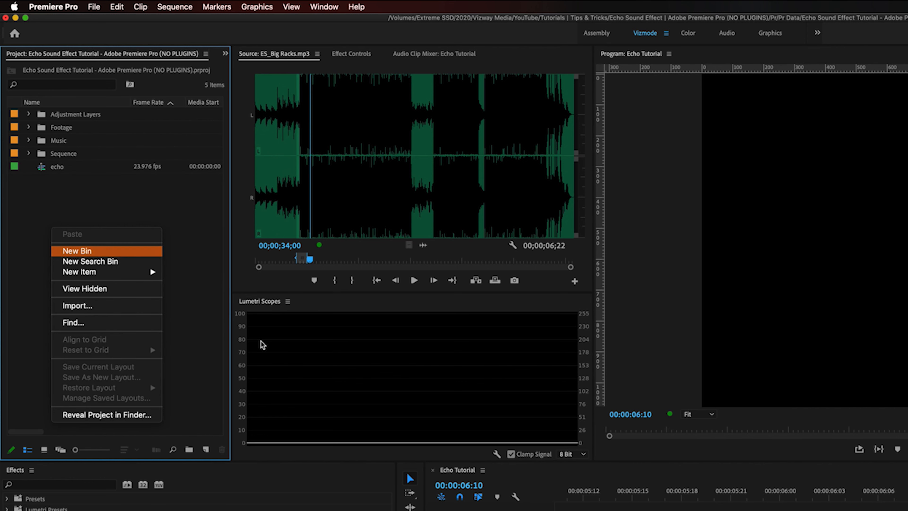
pyautogui.press('Return')
pyautogui.write('Nests')
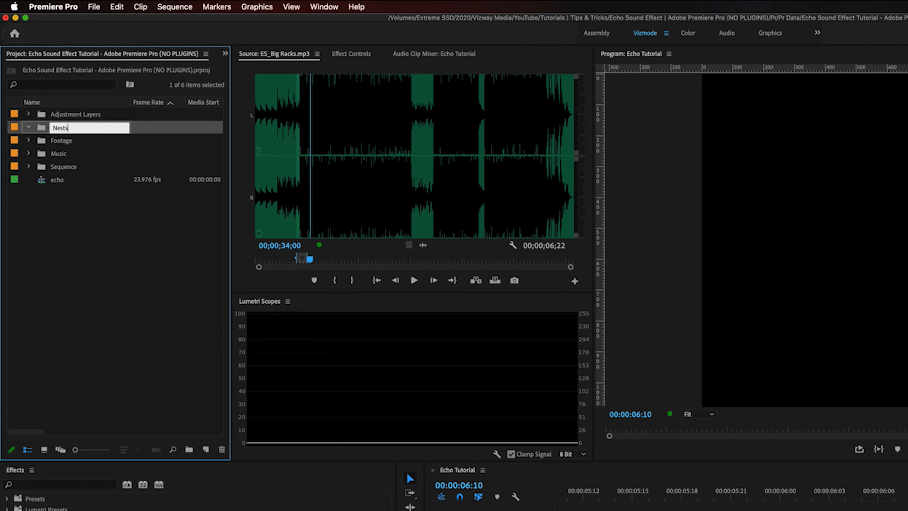
pyautogui.press('Return')
pyautogui.click(88, 240)
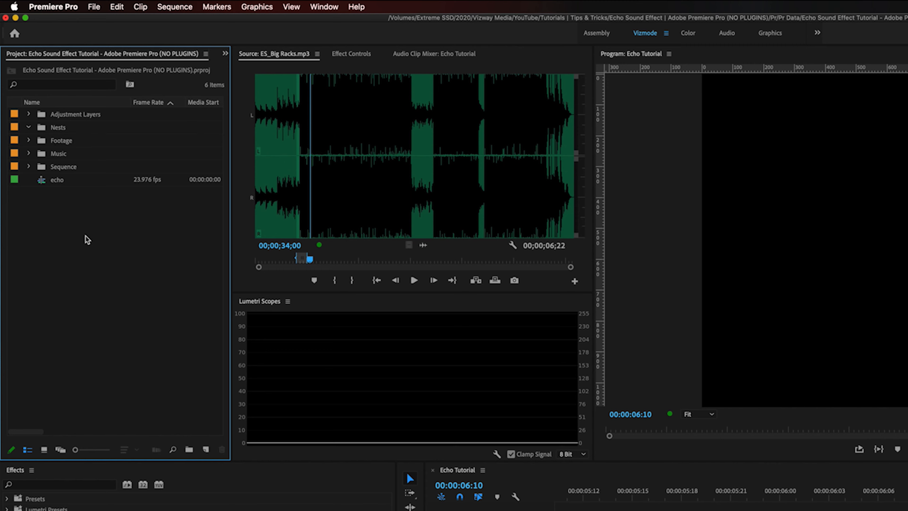
pyautogui.moveTo(51, 184); pyautogui.dragTo(50, 131)
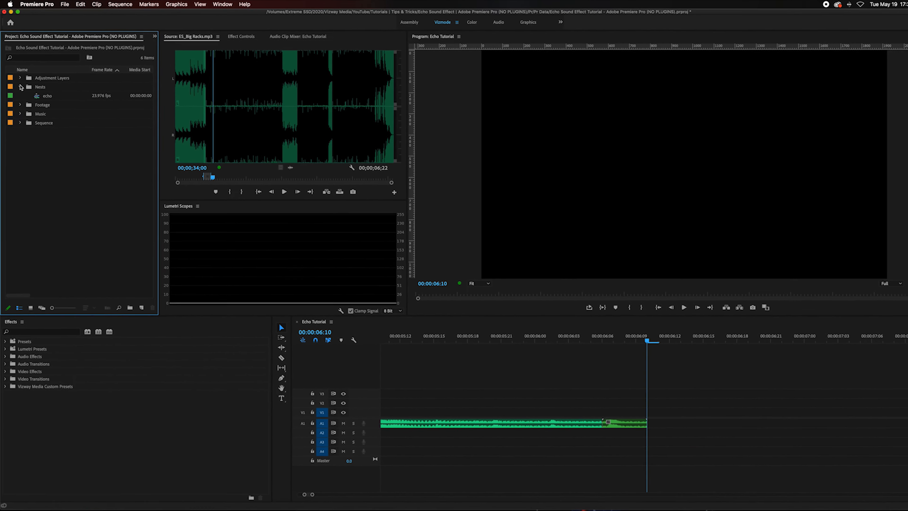
pyautogui.click(23, 96)
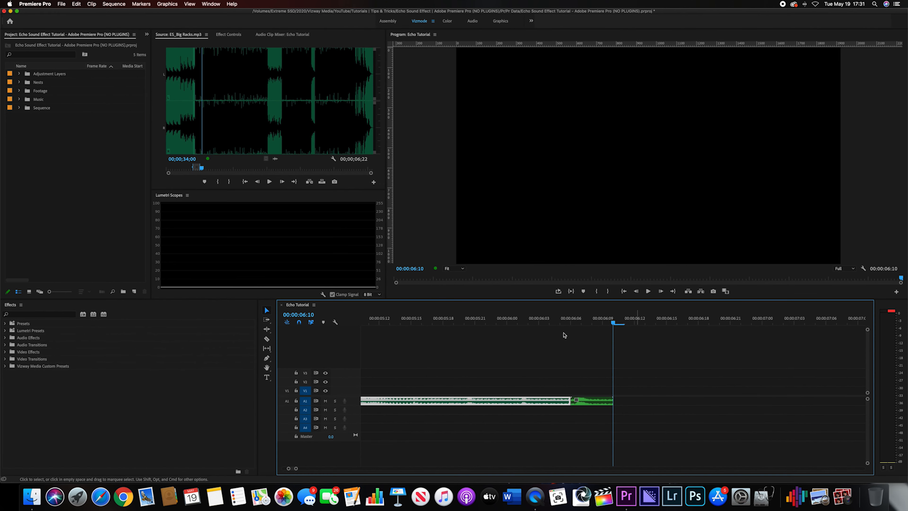
# Play the transition from the music clip into the nested echo clip.
pyautogui.click(579, 374)
pyautogui.press('space')
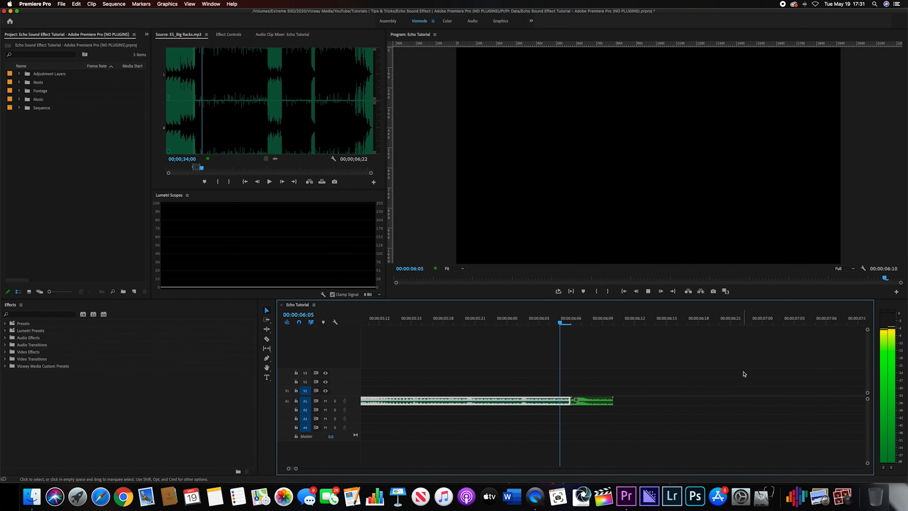
pyautogui.click(593, 397)
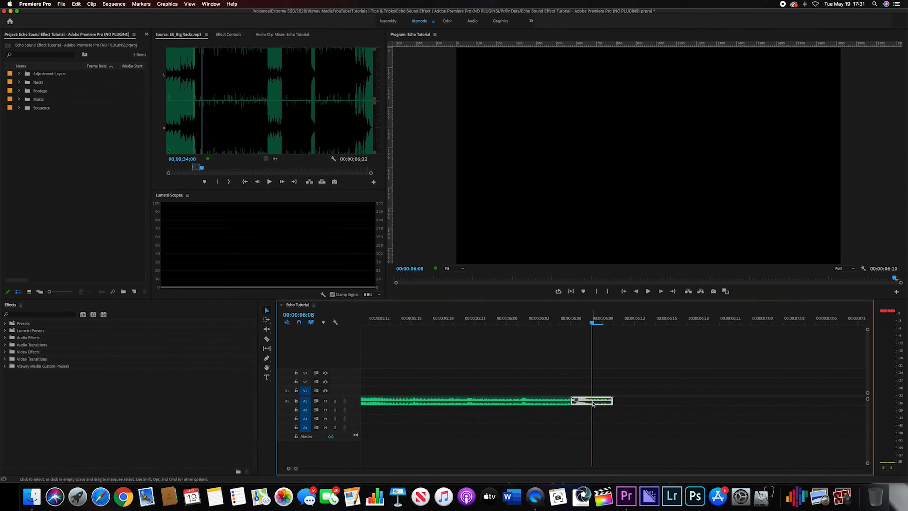
# Open the nested echo sequence and duplicate its audio clip onto A2, aligned with the sequence start.
pyautogui.doubleClick(590, 401)
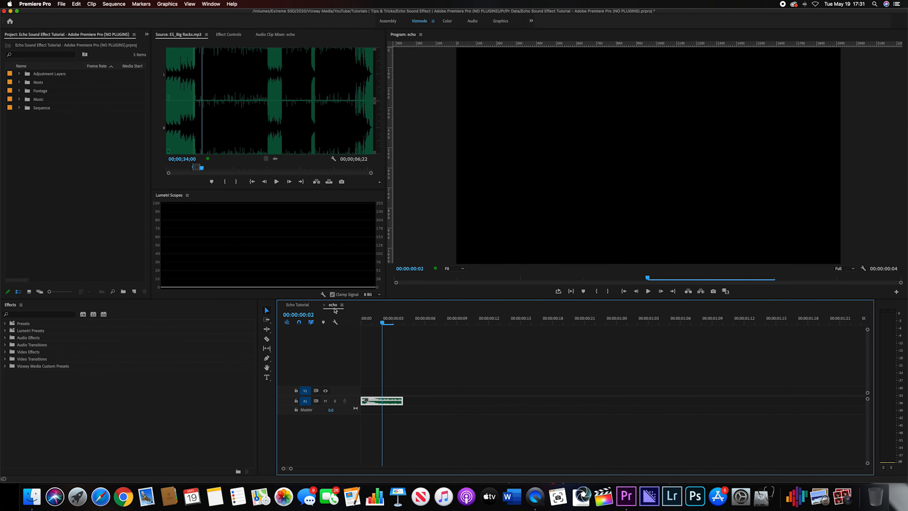
pyautogui.moveTo(383, 323); pyautogui.dragTo(361, 323)
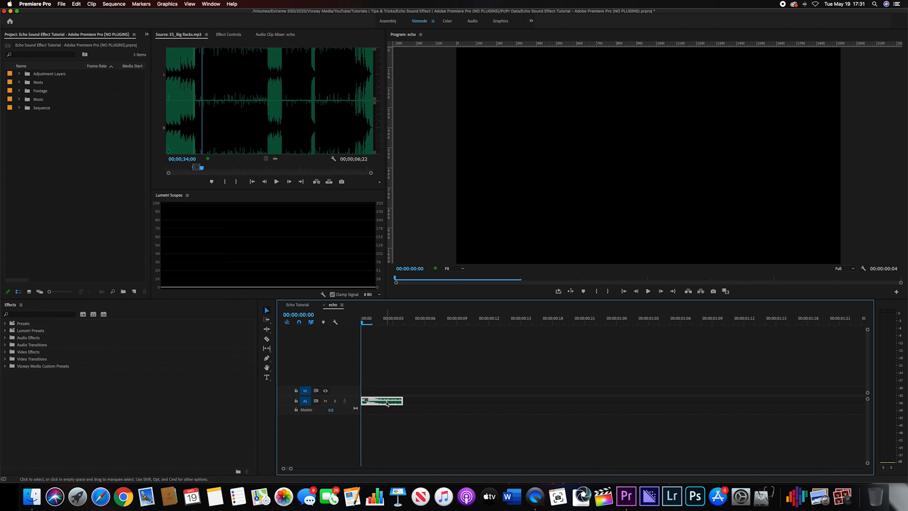
pyautogui.moveTo(382, 403); pyautogui.dragTo(385, 417)
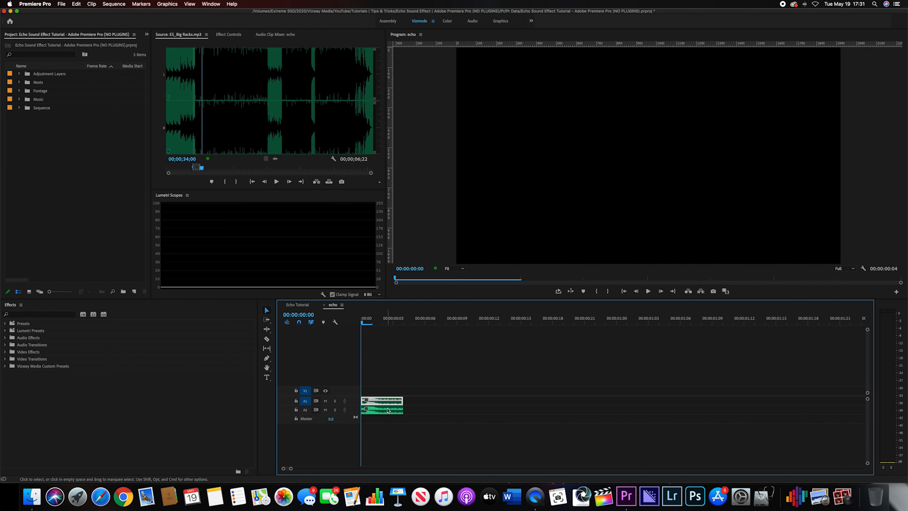
# Extend the duplicate clip on A2 so that it ends at 00:00:07:10.
pyautogui.press('-')
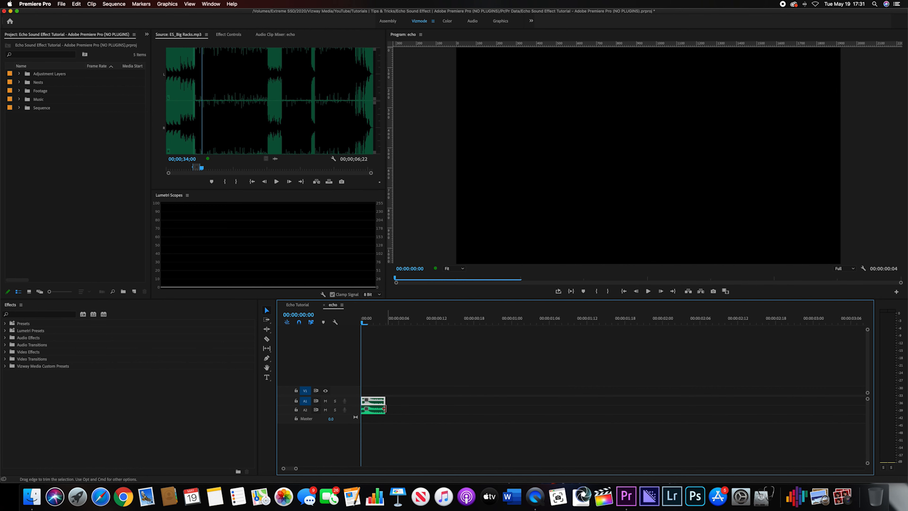
pyautogui.moveTo(384, 411); pyautogui.dragTo(851, 397)
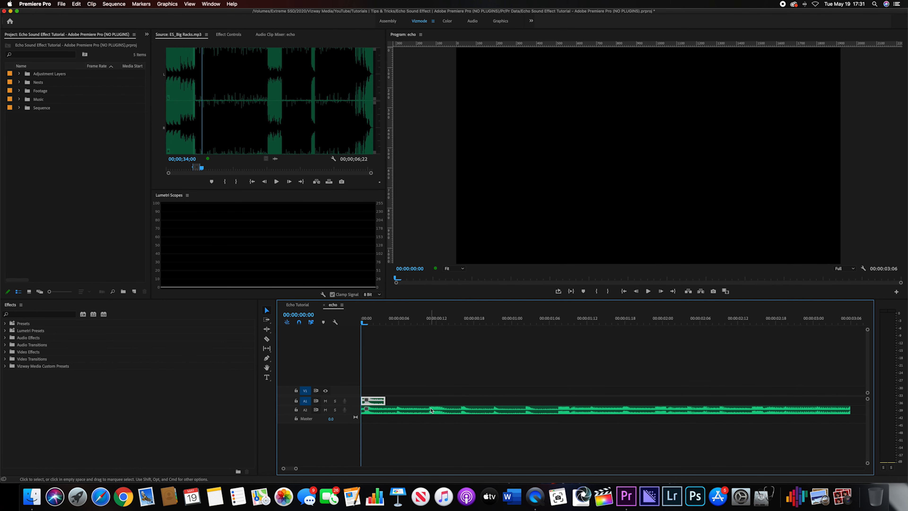
pyautogui.press('-')
pyautogui.moveTo(546, 409); pyautogui.dragTo(730, 410)
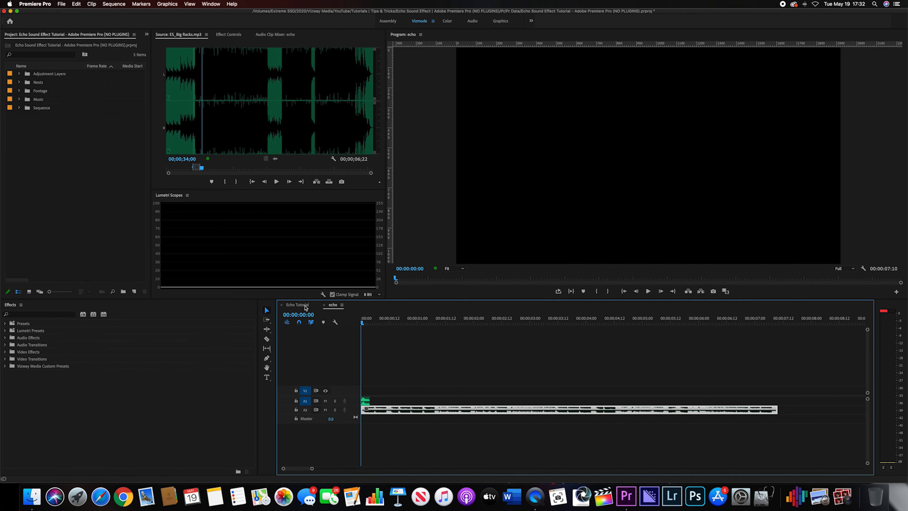
# In the Echo Tutorial sequence, lengthen the nested echo clip on A1 so that it ends at 00:00:06:22.
pyautogui.click(306, 308)
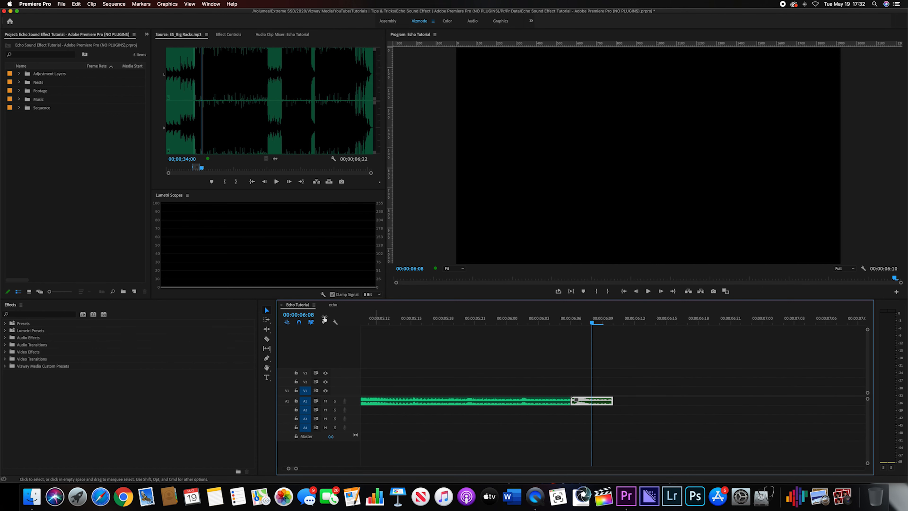
pyautogui.moveTo(611, 398); pyautogui.dragTo(813, 398)
pyautogui.scroll(-5, 617, 400)
pyautogui.moveTo(659, 400); pyautogui.dragTo(868, 393)
pyautogui.hscroll(5, 657, 400)
pyautogui.moveTo(644, 399); pyautogui.dragTo(774, 398)
pyautogui.scroll(-5, 533, 395)
pyautogui.moveTo(591, 399); pyautogui.dragTo(479, 400)
# Shorten the A2 clip inside the echo sequence to 00:00:00:23 and return to the Echo Tutorial sequence.
pyautogui.click(330, 306)
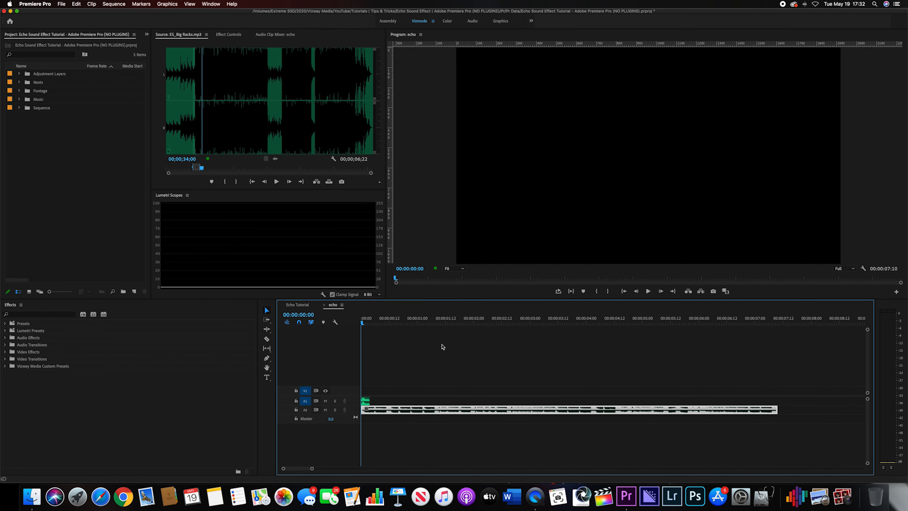
pyautogui.moveTo(780, 408); pyautogui.dragTo(413, 408)
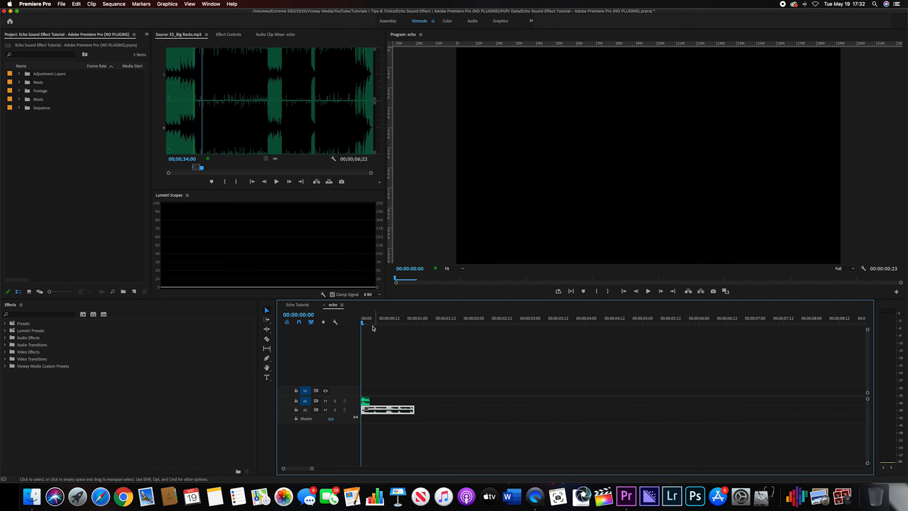
pyautogui.click(298, 305)
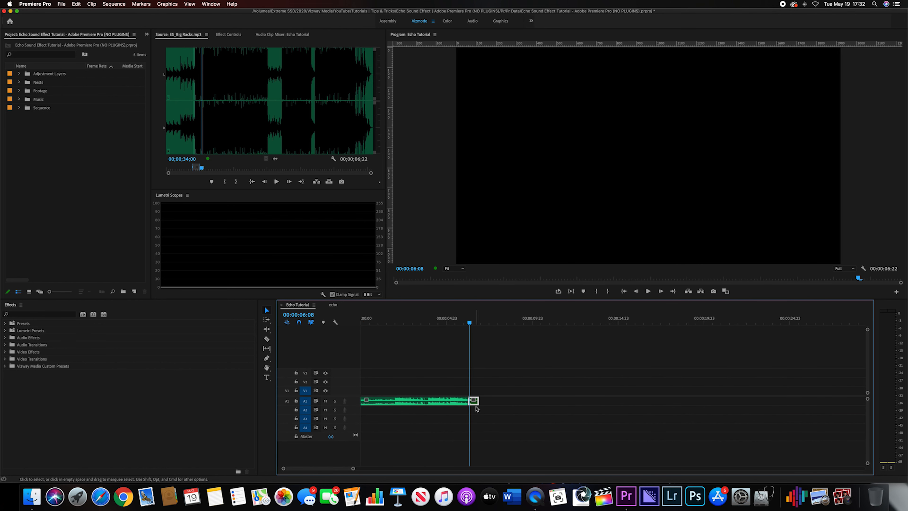
# Extend the echo sequence's A2 clip to 00:00:14:11 and lengthen the nested echo clip in Echo Tutorial to end at 00:00:11:12.
pyautogui.scroll(3, 461, 390)
pyautogui.moveTo(387, 410); pyautogui.dragTo(702, 400)
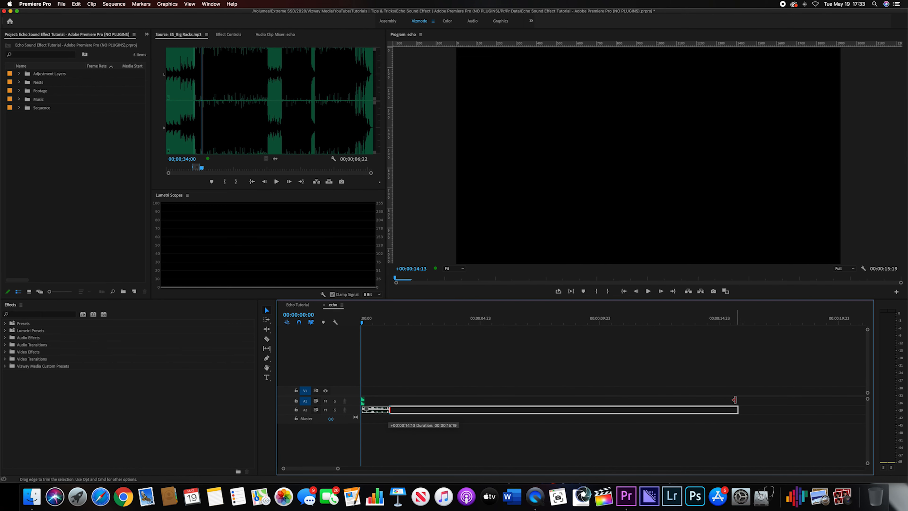
pyautogui.click(299, 306)
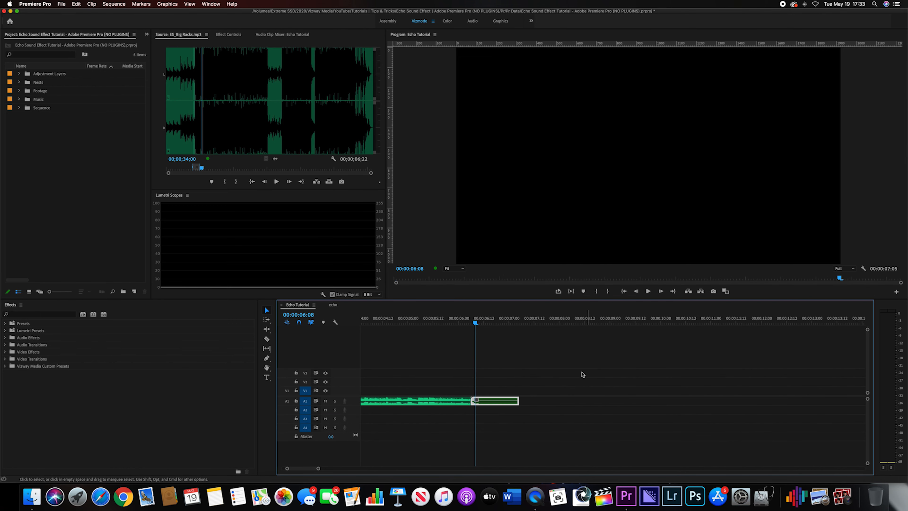
pyautogui.moveTo(518, 400); pyautogui.dragTo(733, 400)
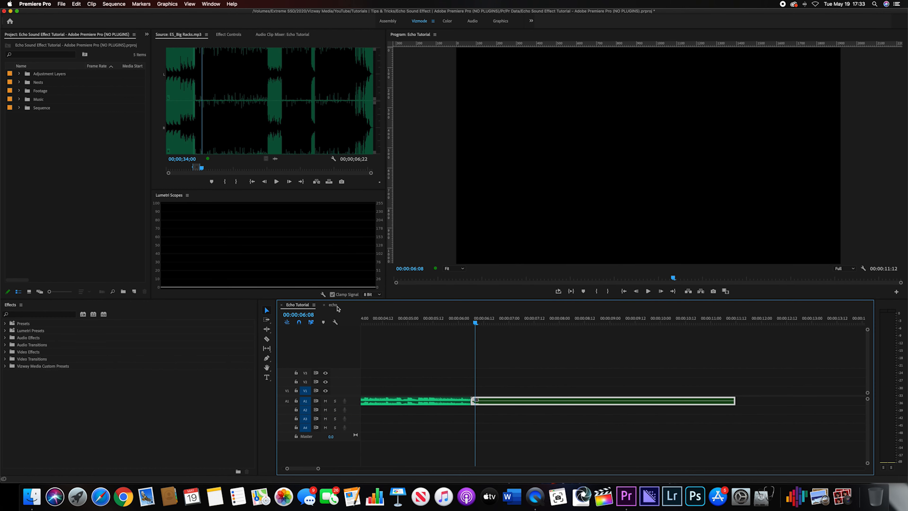
# Reopen the echo sequence and extend its A2 clip so that it ends at 00:00:16:10.
pyautogui.click(333, 305)
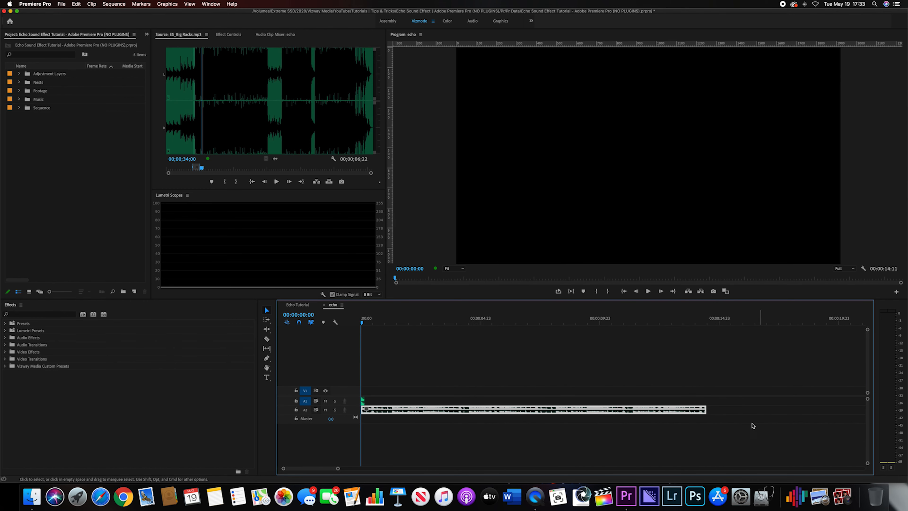
pyautogui.press('-')
pyautogui.moveTo(526, 410); pyautogui.dragTo(547, 409)
# Disable the long audio clip on A2 in the echo sequence.
pyautogui.press('=')
pyautogui.press('=')
pyautogui.press('=')
pyautogui.rightClick(413, 413)
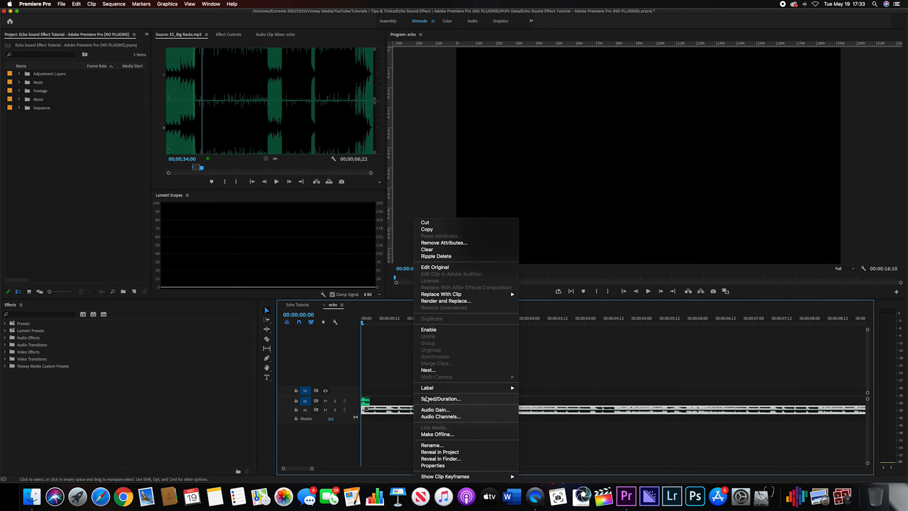
pyautogui.click(420, 402)
pyautogui.click(420, 398)
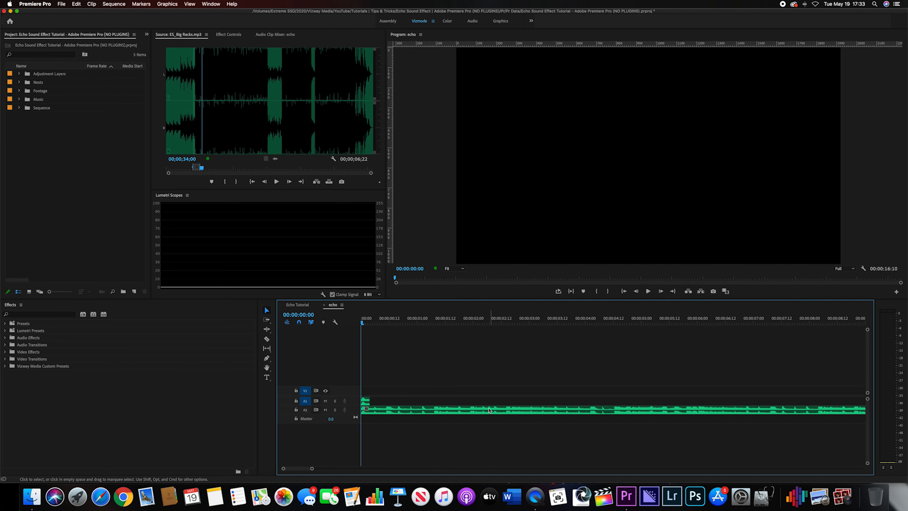
pyautogui.rightClick(460, 409)
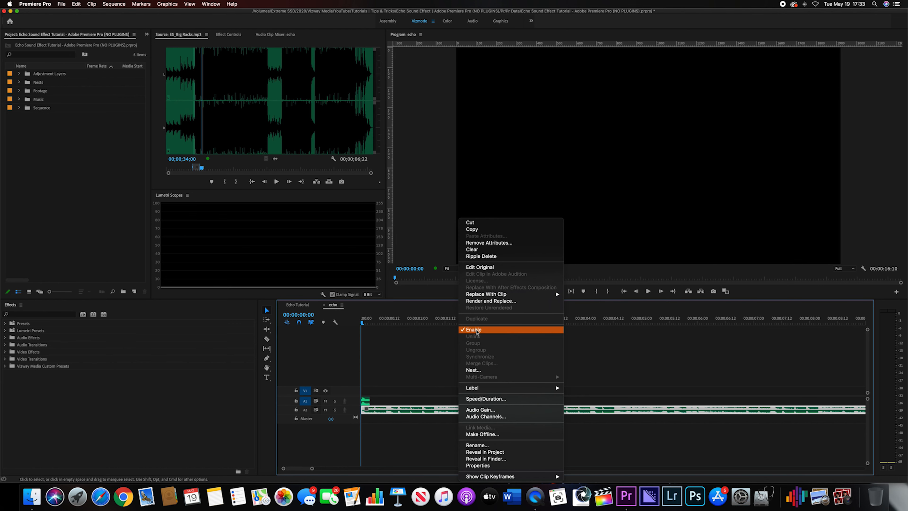
pyautogui.click(475, 330)
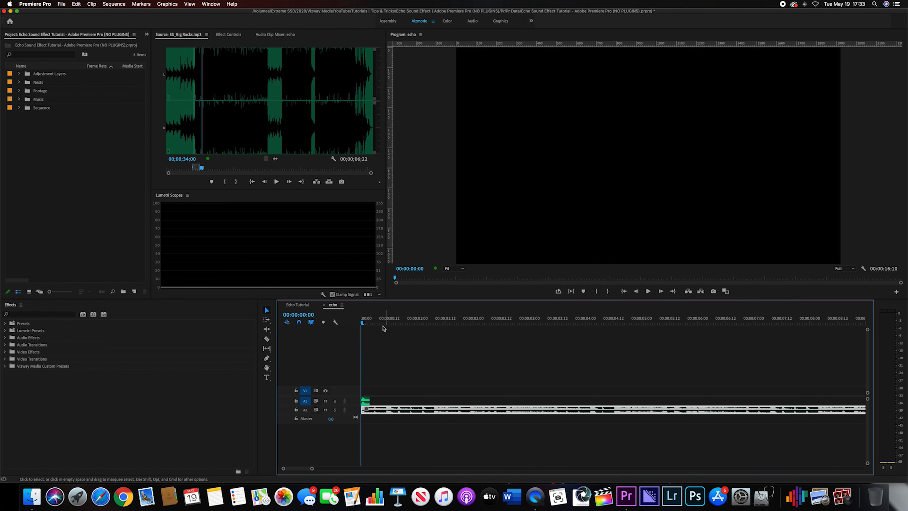
# Play the echo sequence from its start to check the sound, ending with the playhead at 00:00:09:00.
pyautogui.press('space')
pyautogui.press('space')
pyautogui.press('space')
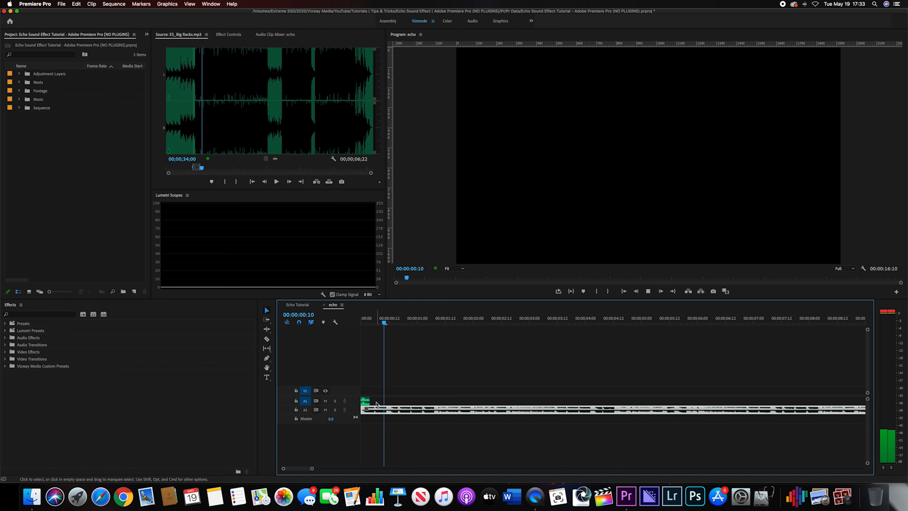
pyautogui.scroll(-7, 523, 381)
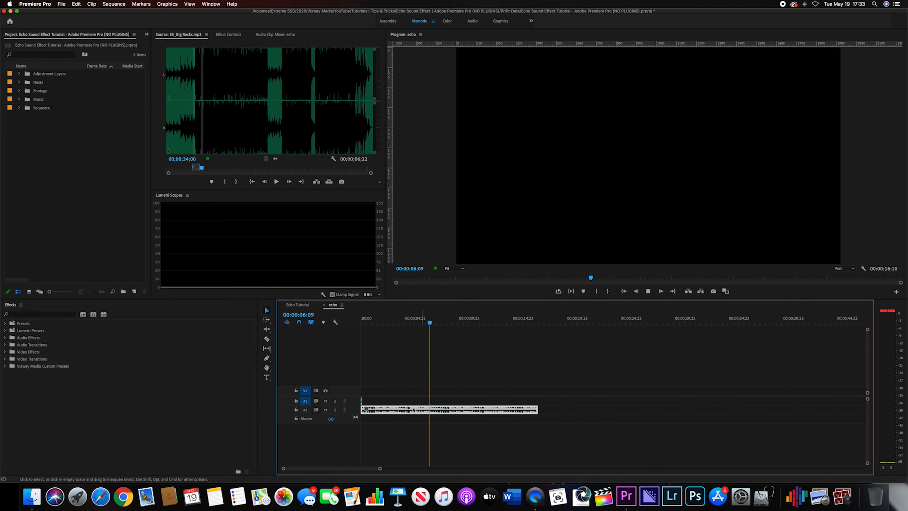
pyautogui.click(457, 320)
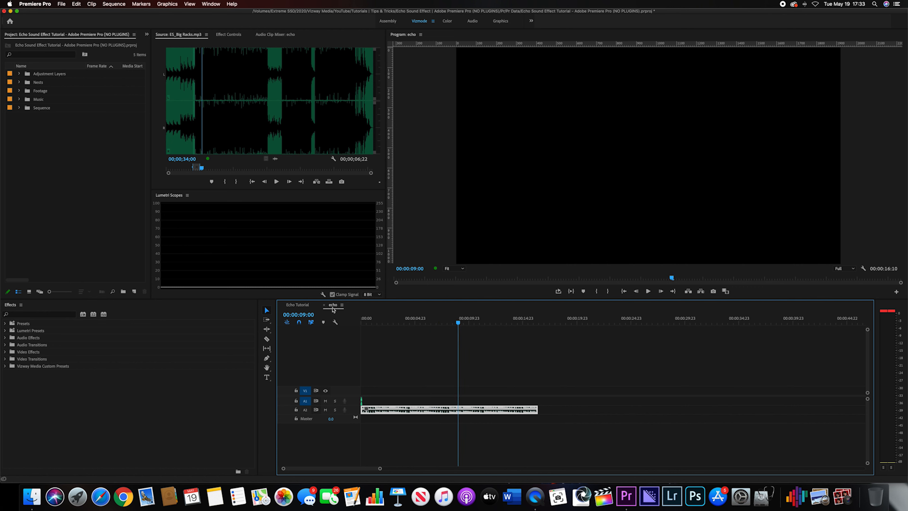
# Play the Echo Tutorial sequence from 00:00:05:16 across the cut into the nested echo clip, and return the playhead to 00:00:05:19.
pyautogui.click(298, 305)
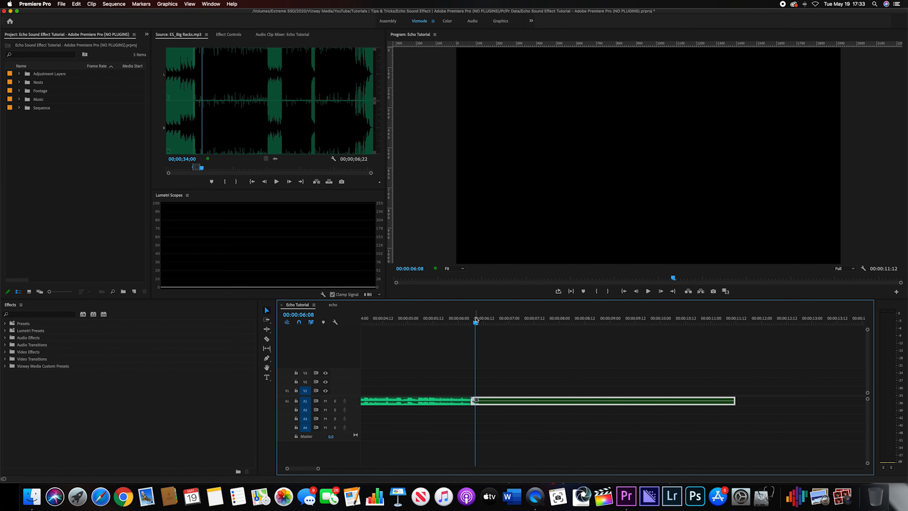
pyautogui.moveTo(475, 323); pyautogui.dragTo(442, 323)
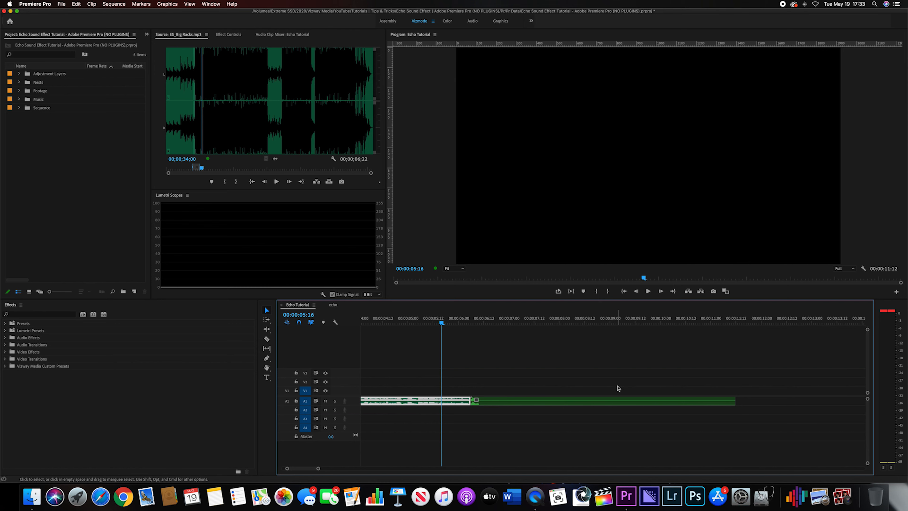
pyautogui.press('space')
pyautogui.moveTo(462, 319); pyautogui.dragTo(449, 350)
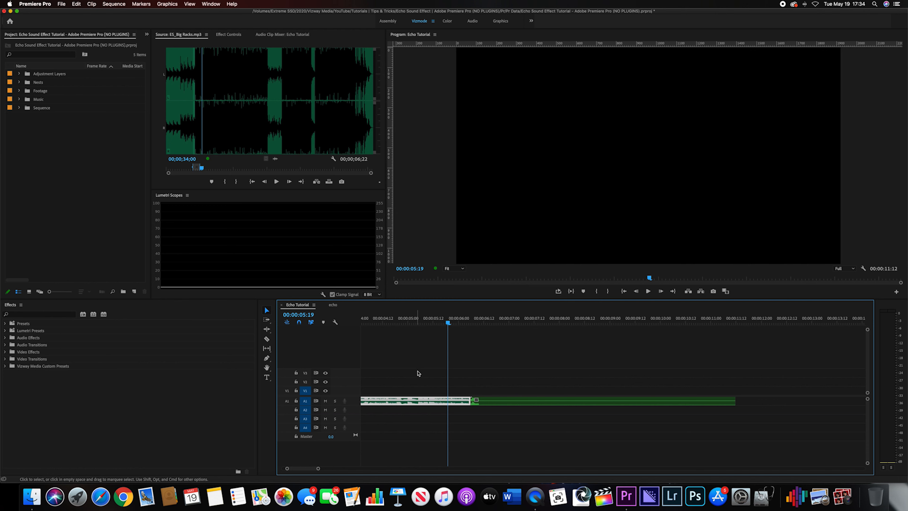
# Find the Studio Reverb preset in Vizway Media Custom Presets, apply it to the nested echo clip on A1, and show the clip's effect settings.
pyautogui.click(50, 314)
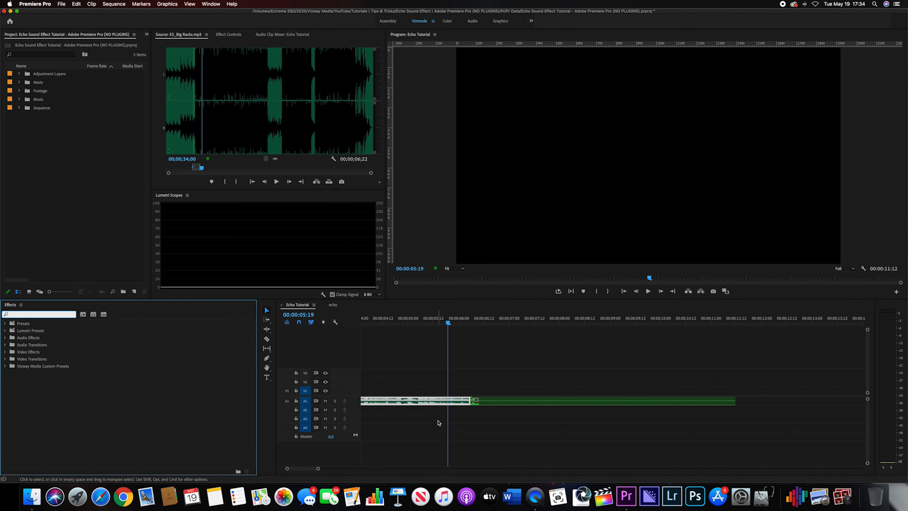
pyautogui.write('s')
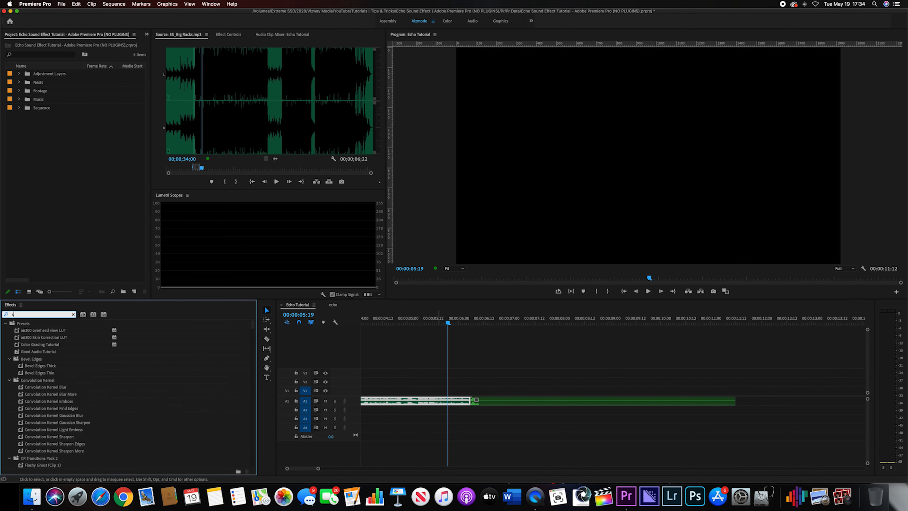
pyautogui.write('tudio reverb')
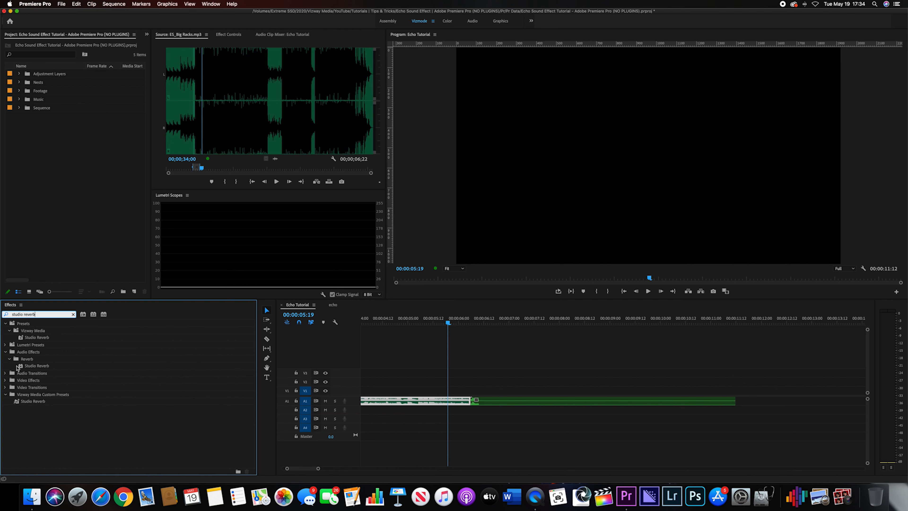
pyautogui.moveTo(32, 367); pyautogui.dragTo(489, 403)
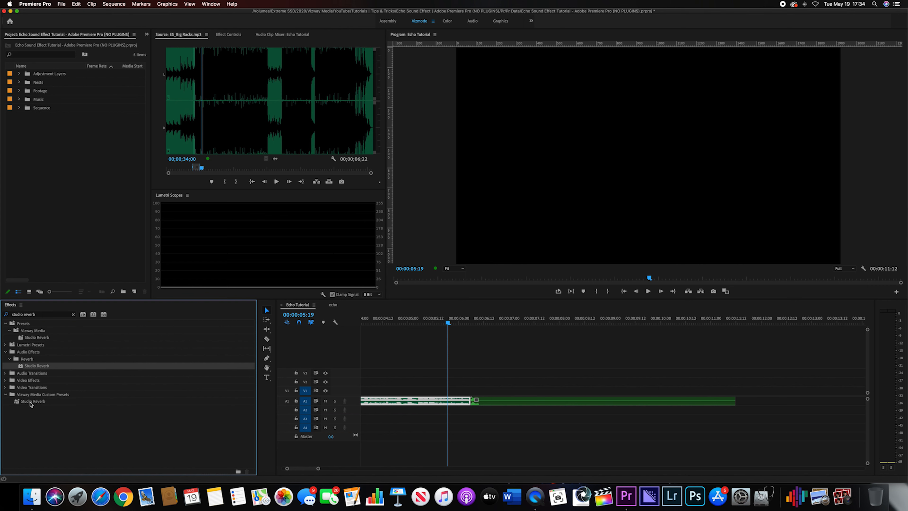
pyautogui.moveTo(32, 404); pyautogui.dragTo(473, 362)
pyautogui.moveTo(501, 406); pyautogui.dragTo(502, 403)
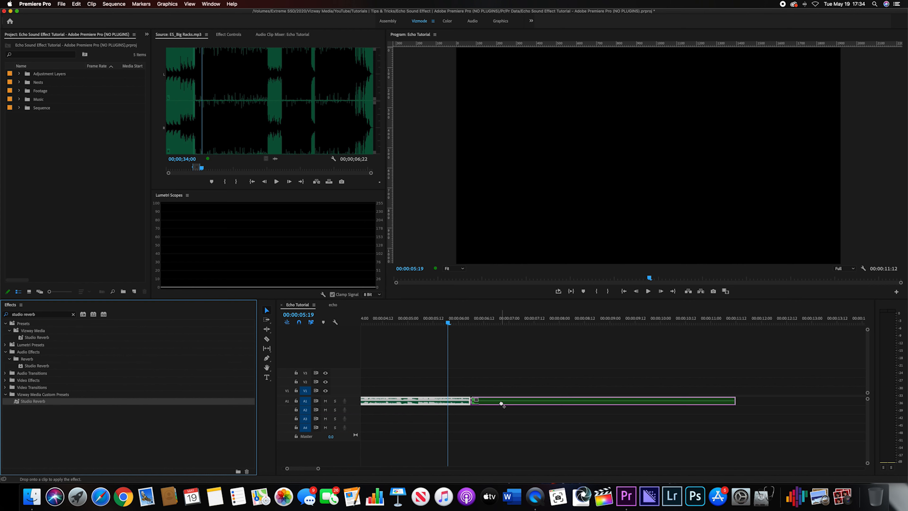
pyautogui.click(501, 404)
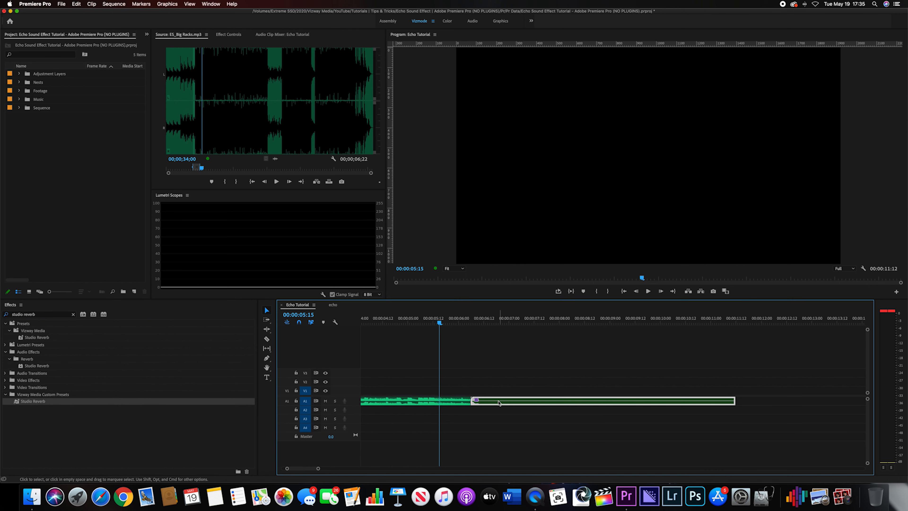
pyautogui.click(222, 35)
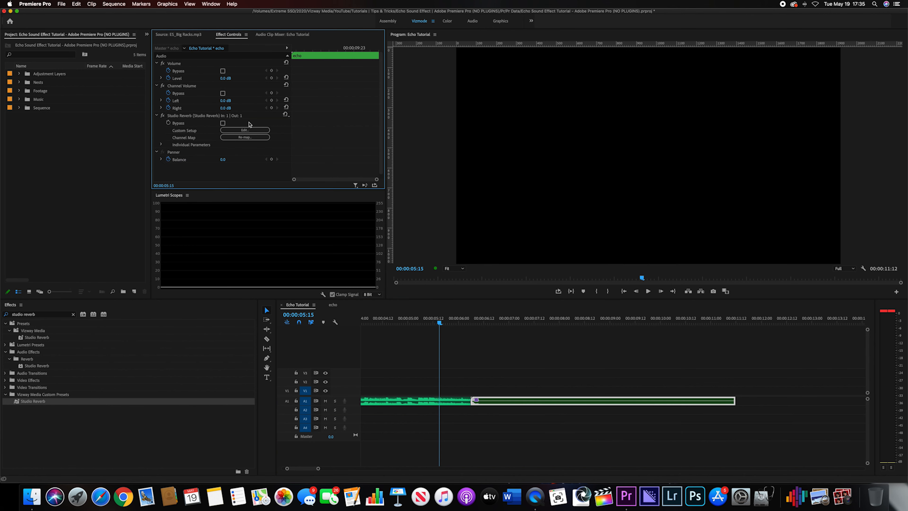